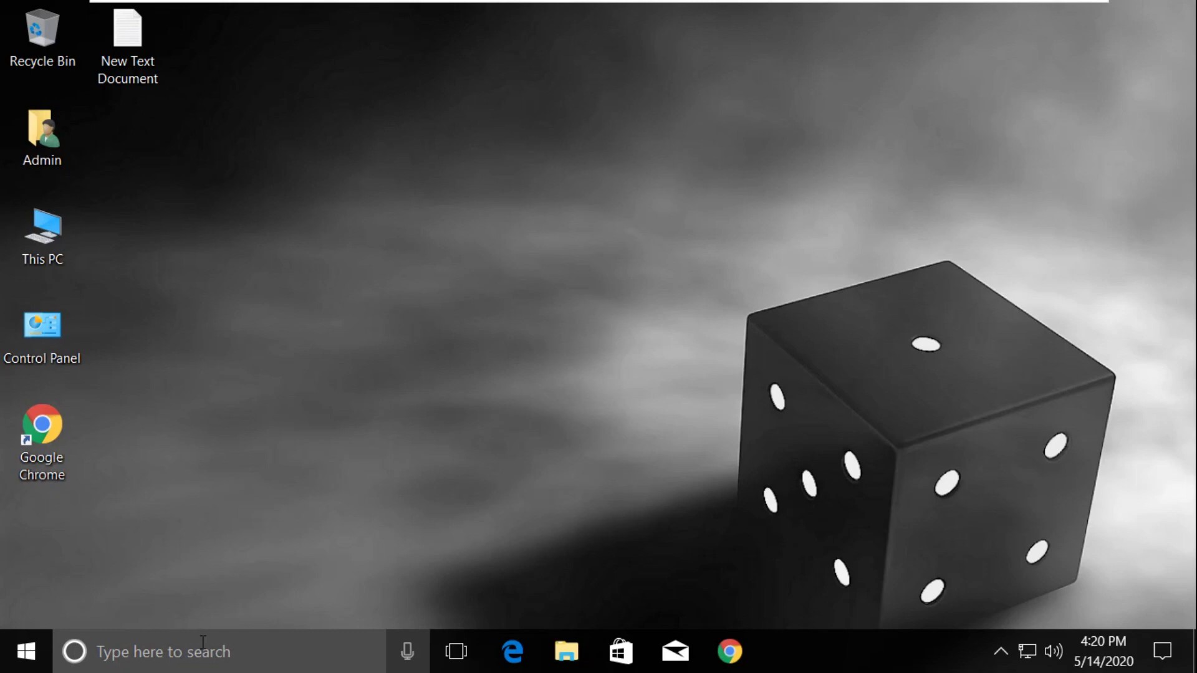
Step: Search Windows for 'computer management', correcting the misspelled query
left_click(197, 648)
type("co")
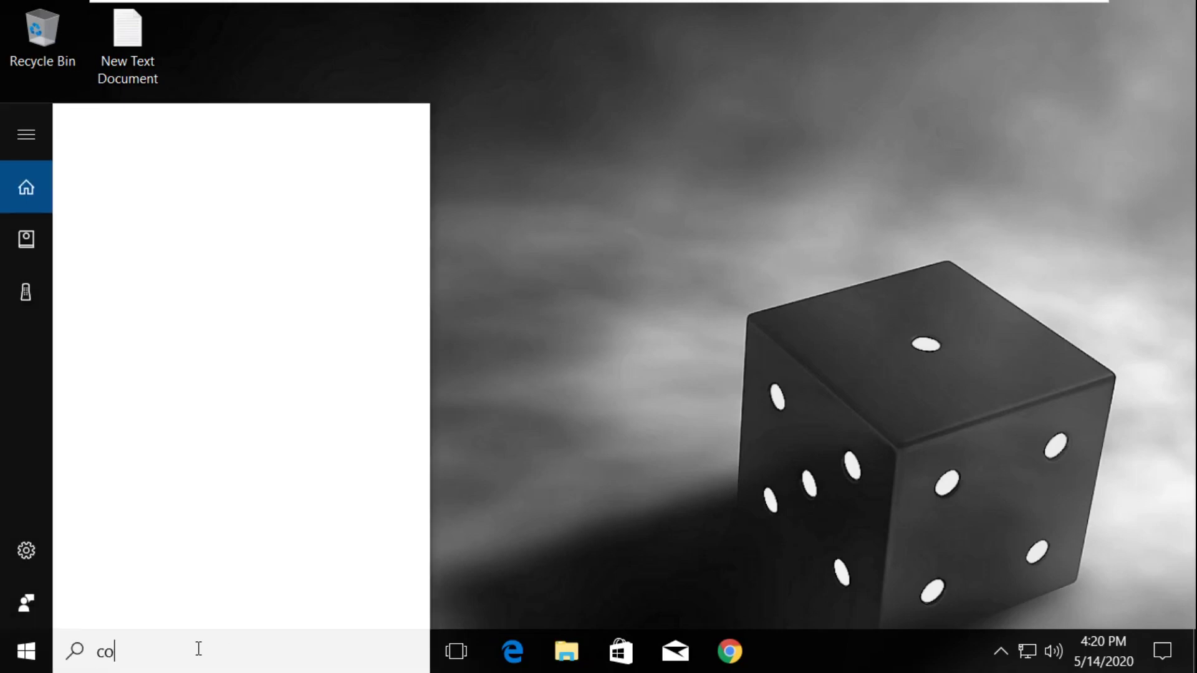
type("mputer mangent")
key("BackSpace")
key("BackSpace")
key("BackSpace")
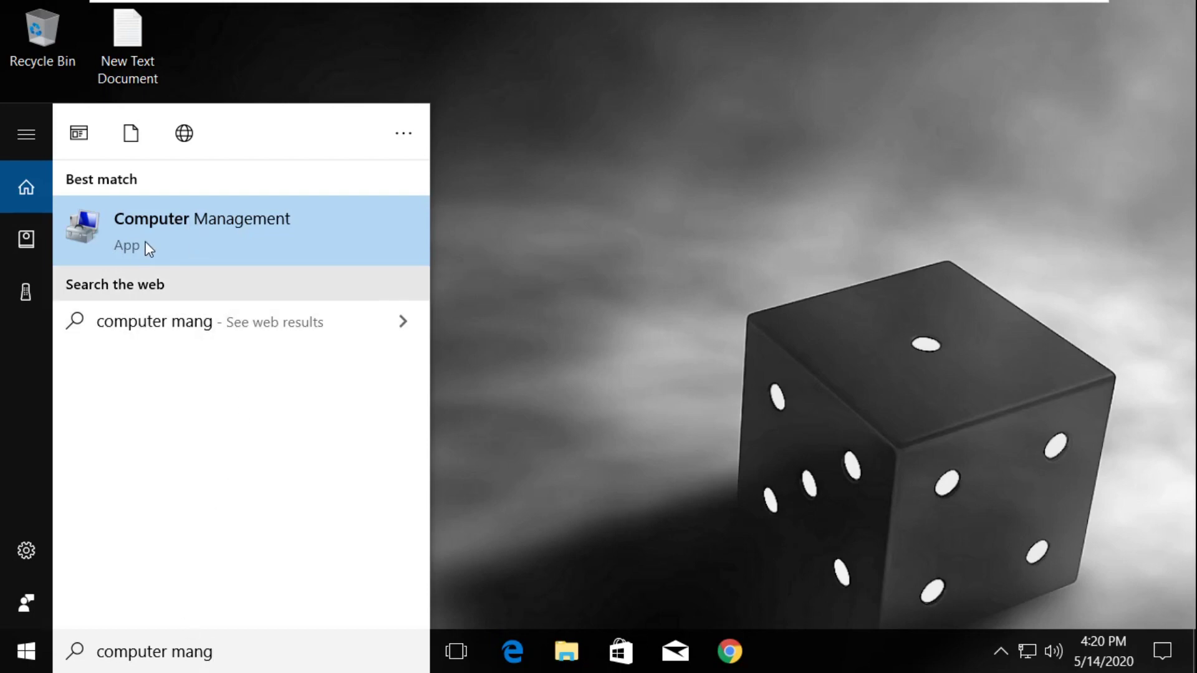
Step: Launch Computer Management, show Services under Services and Applications, and select Windows Update
left_click(172, 207)
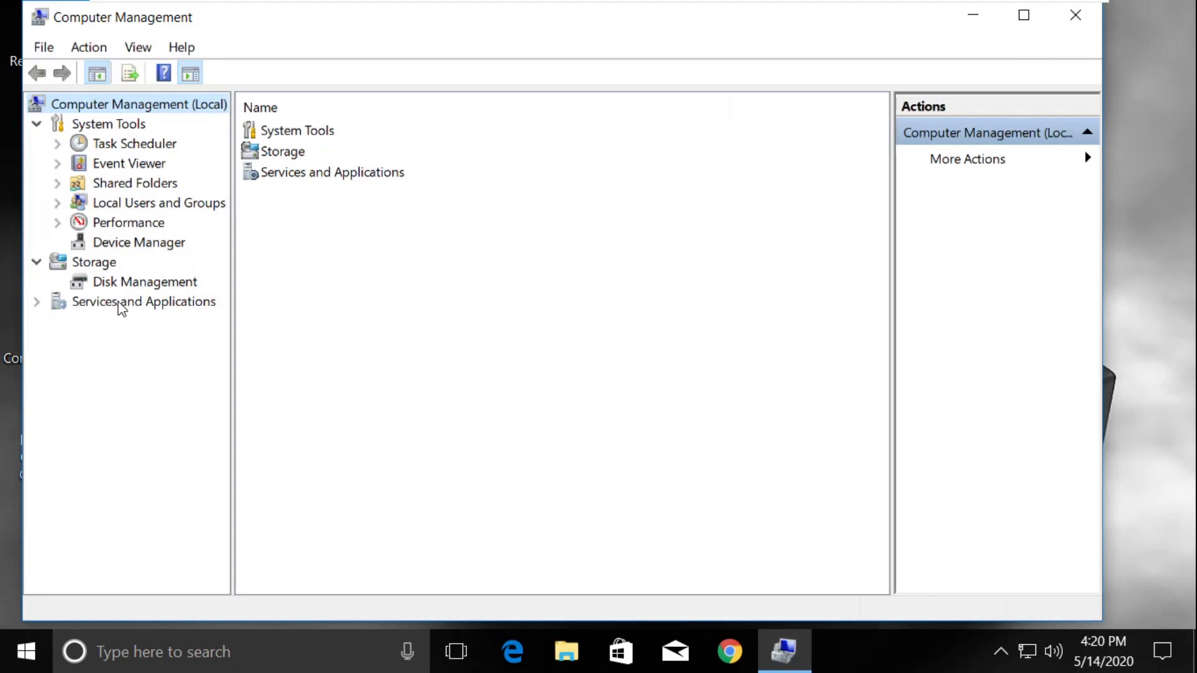
left_click(37, 304)
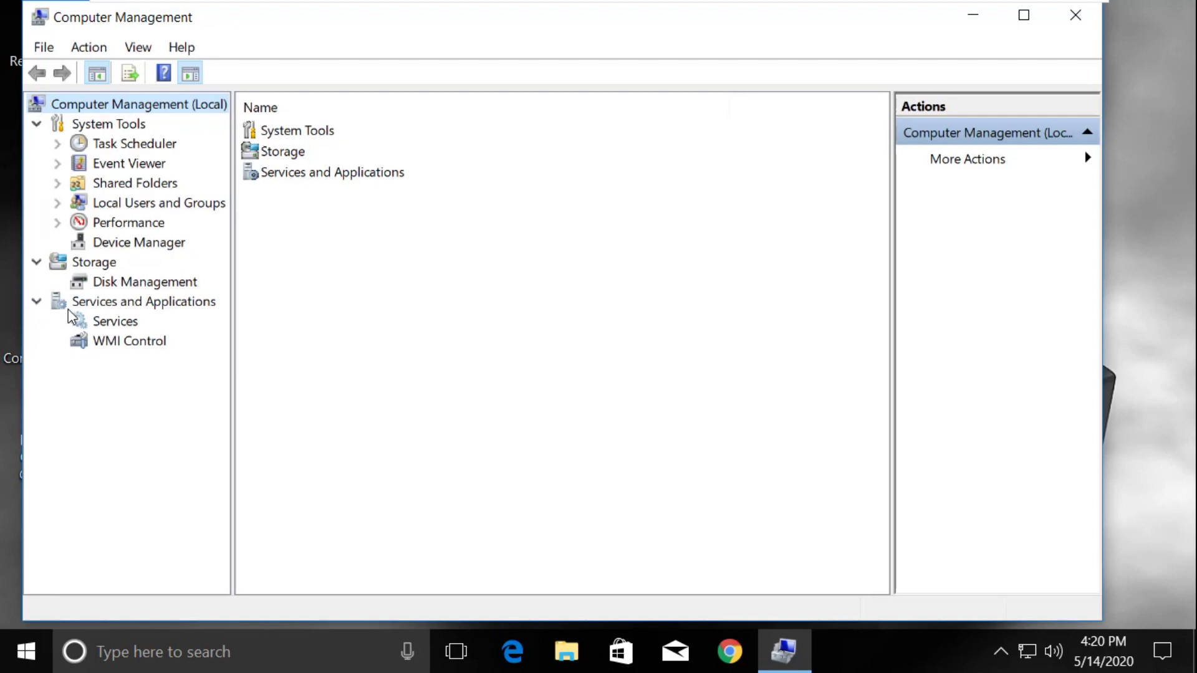
left_click(111, 322)
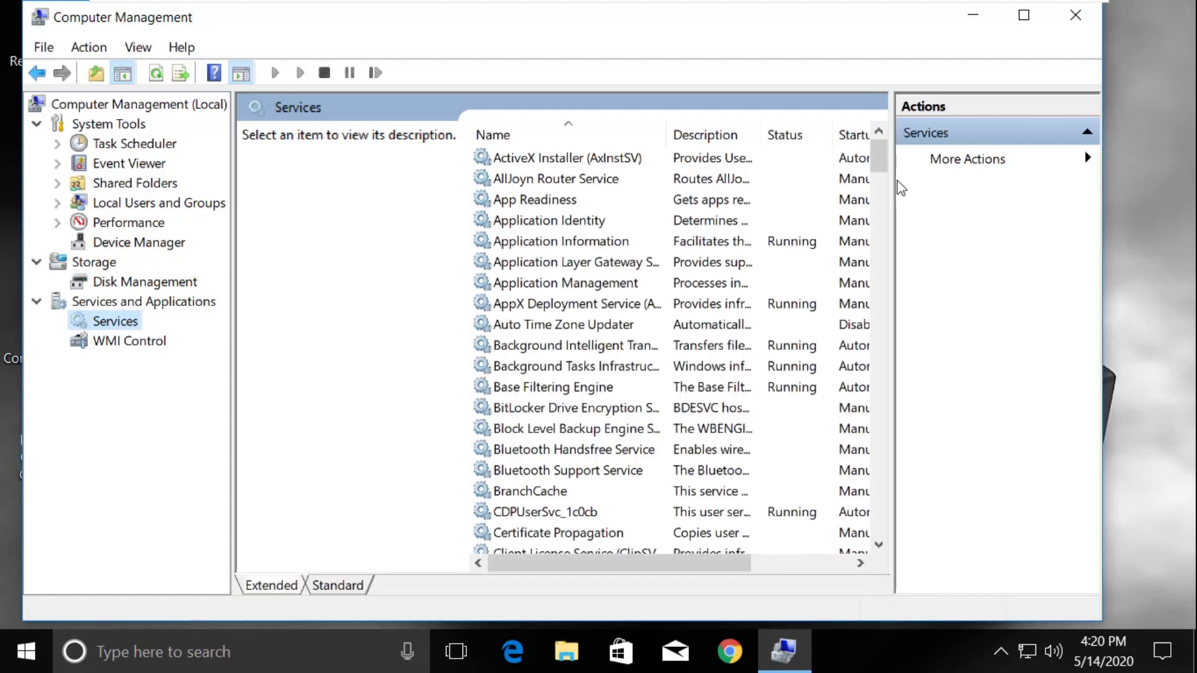
left_click_drag(880, 157, 887, 510)
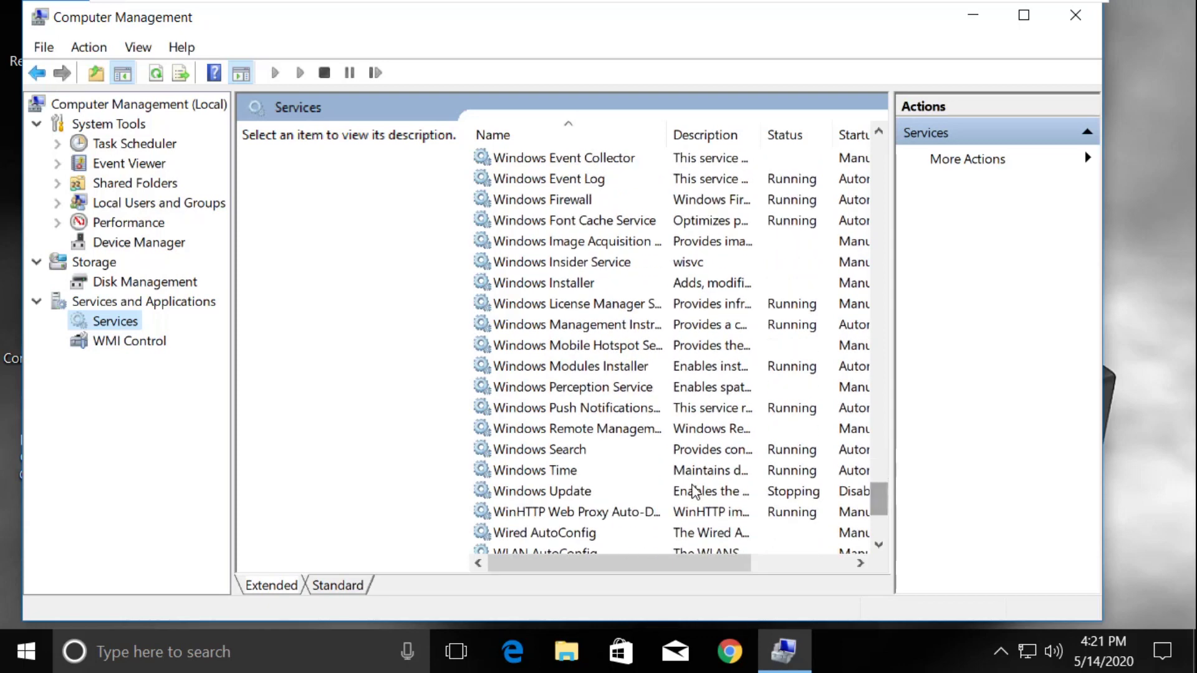
left_click(580, 492)
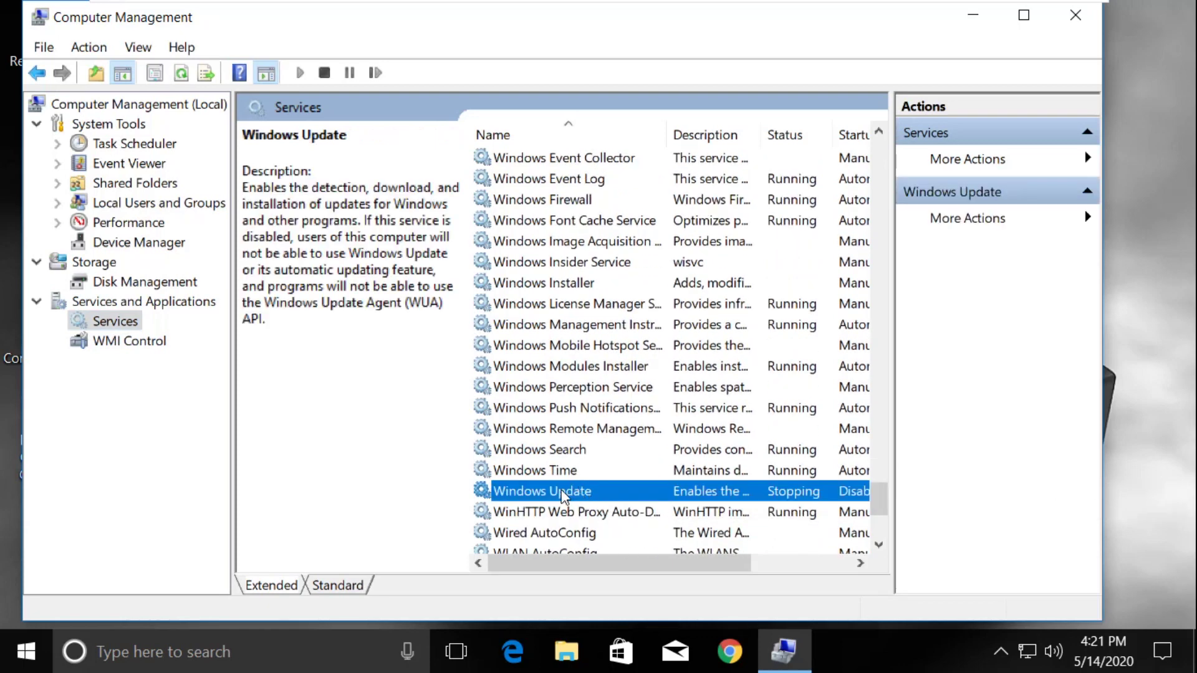
Step: Set the Windows Update service's startup type to Automatic and apply it
right_click(520, 493)
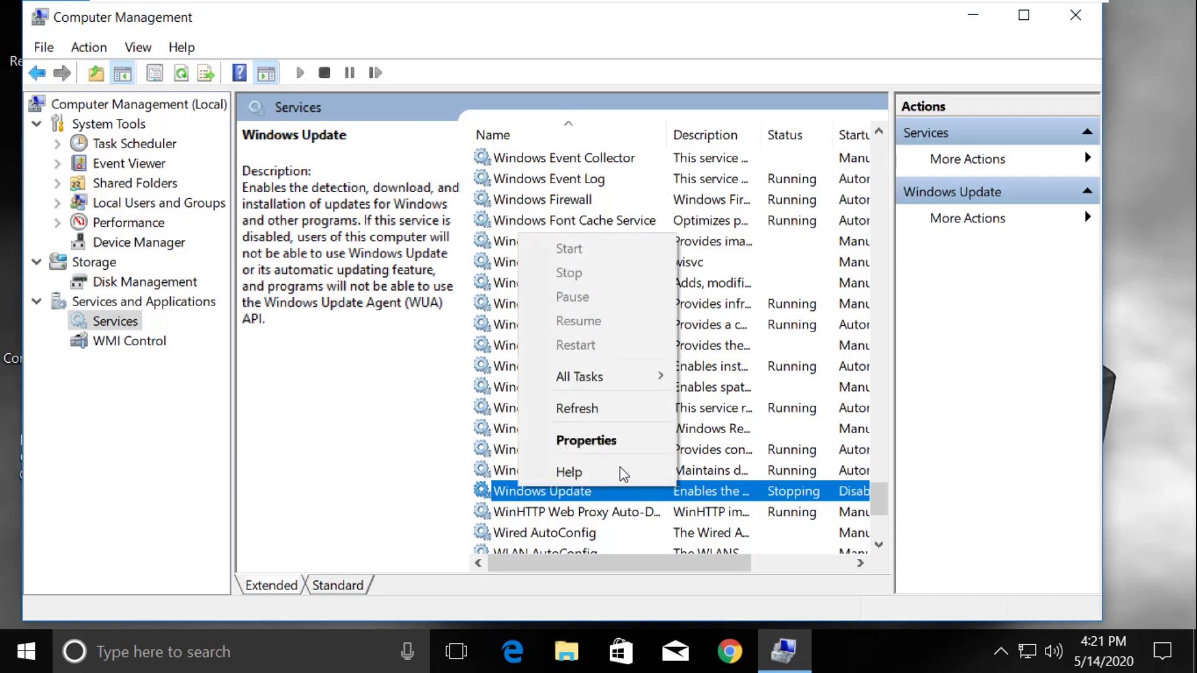
left_click(594, 447)
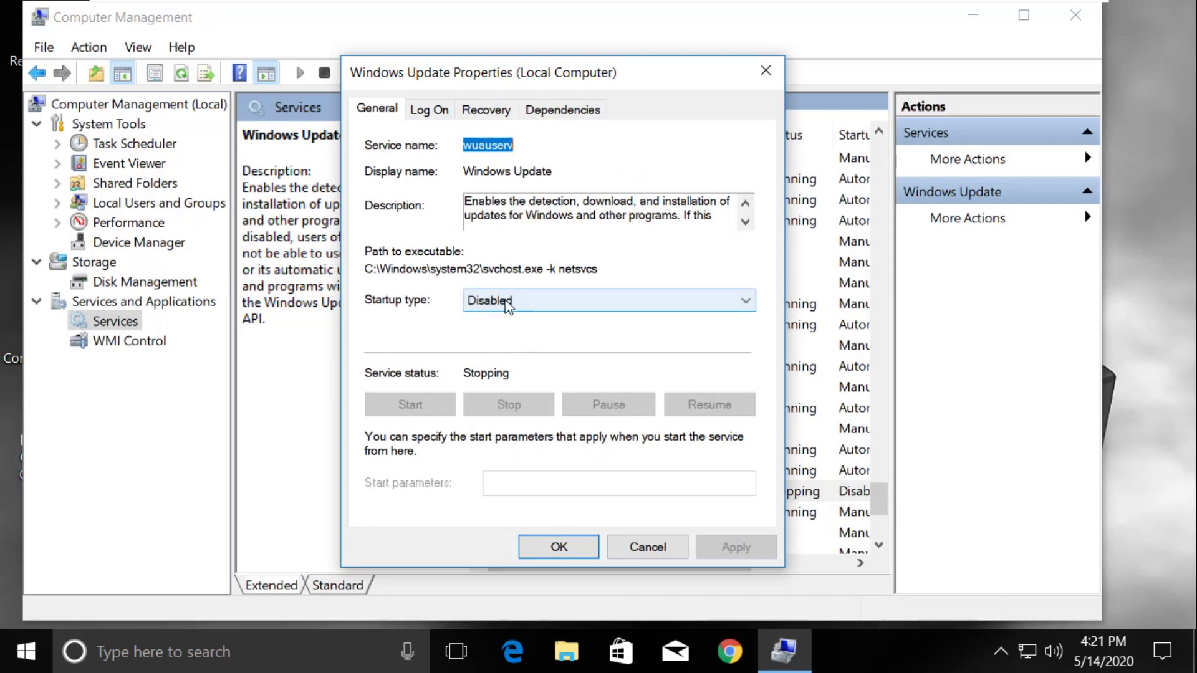
left_click(517, 299)
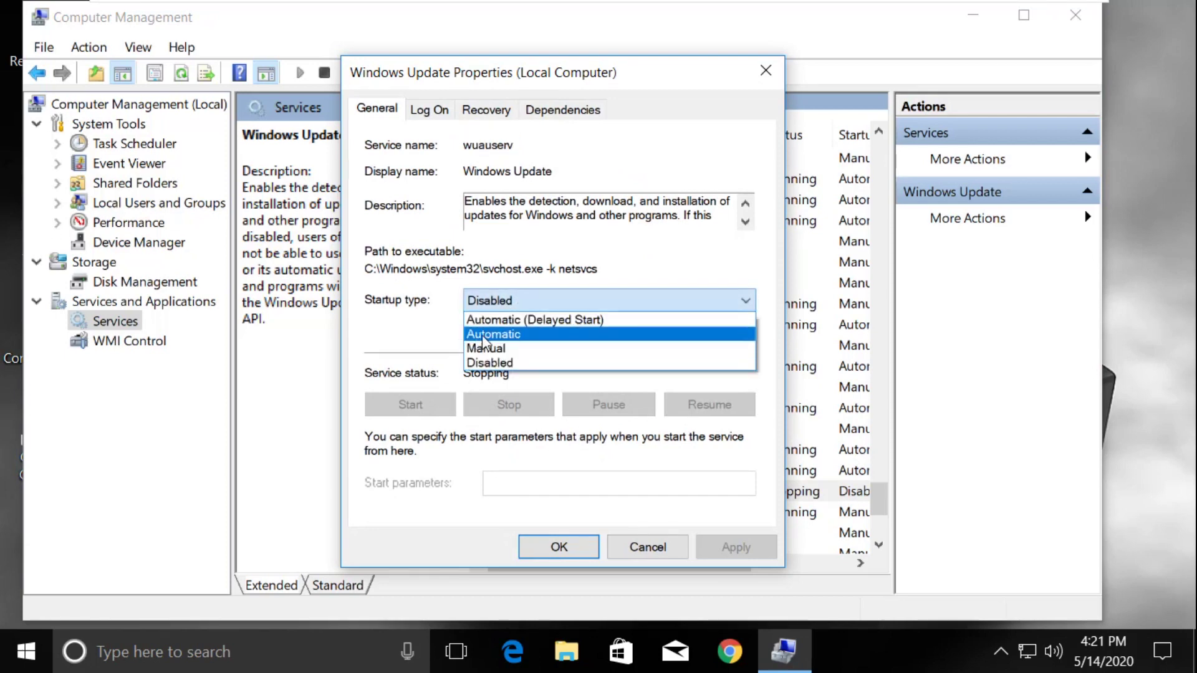
left_click(486, 336)
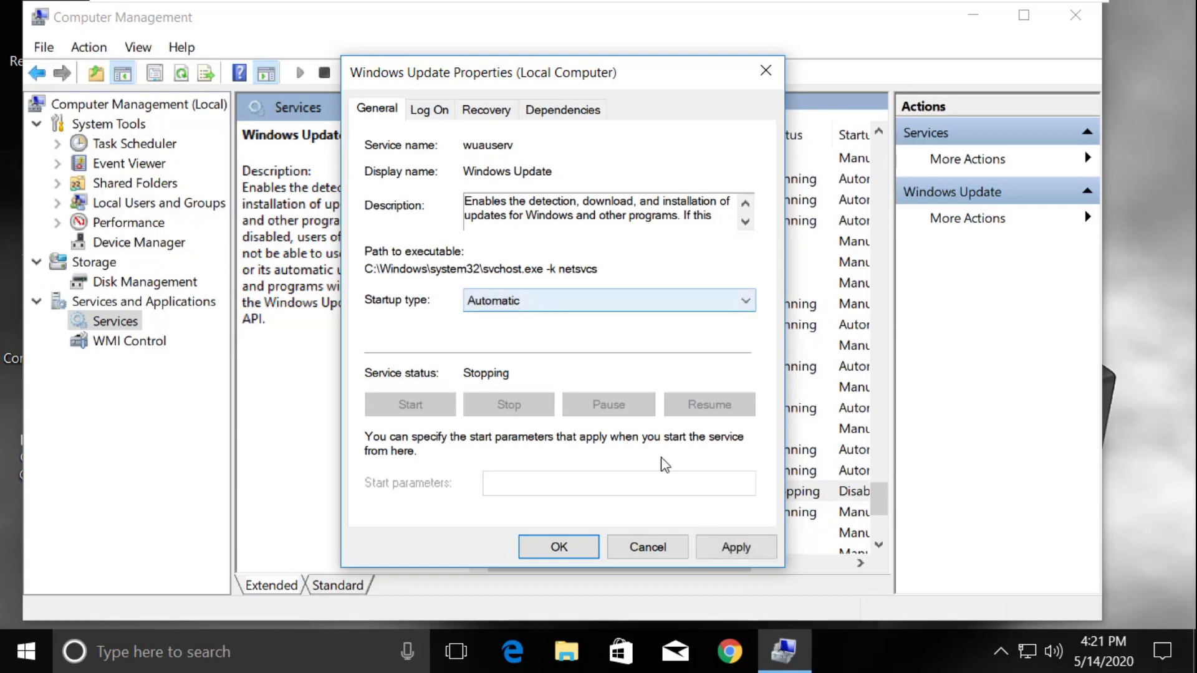
left_click(728, 547)
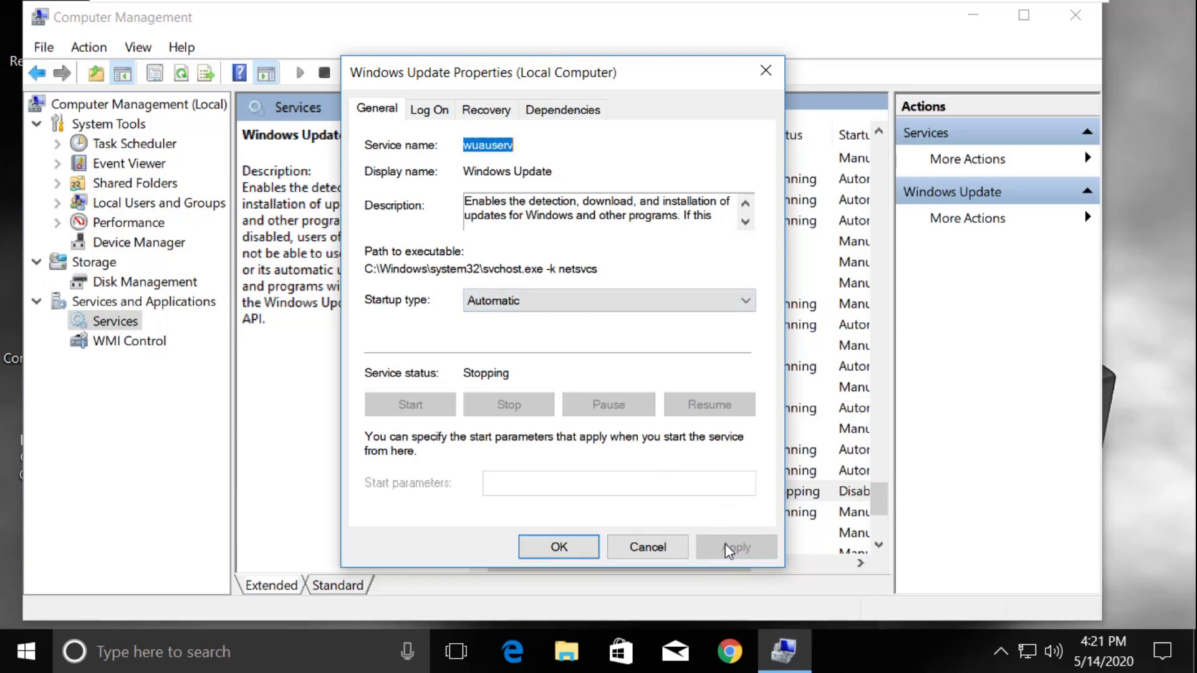
left_click(570, 548)
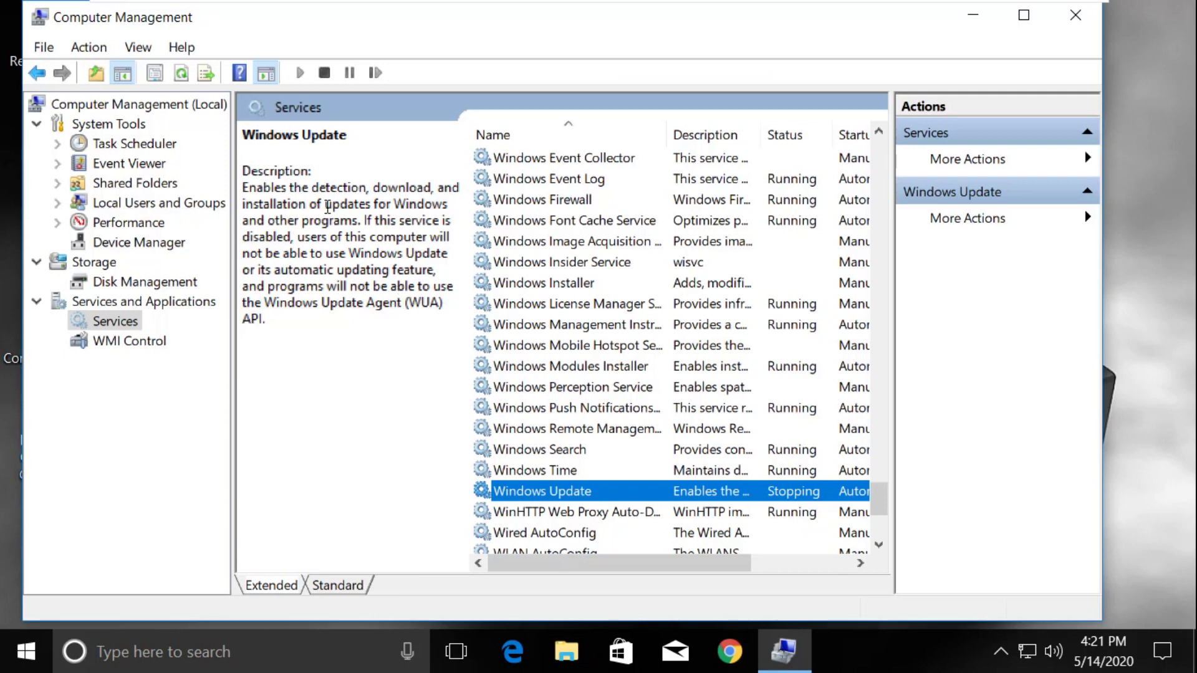
Step: Close Computer Management and go to Control Panel > Programs > Programs and Features
left_click(1073, 20)
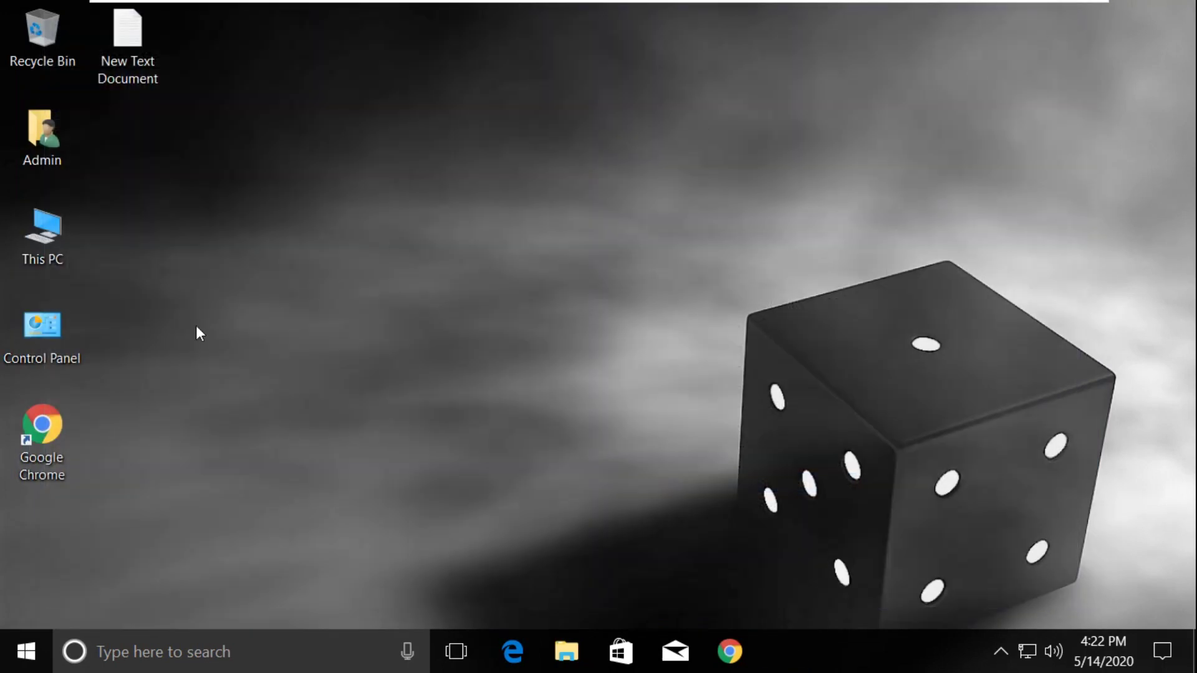
left_click(40, 339)
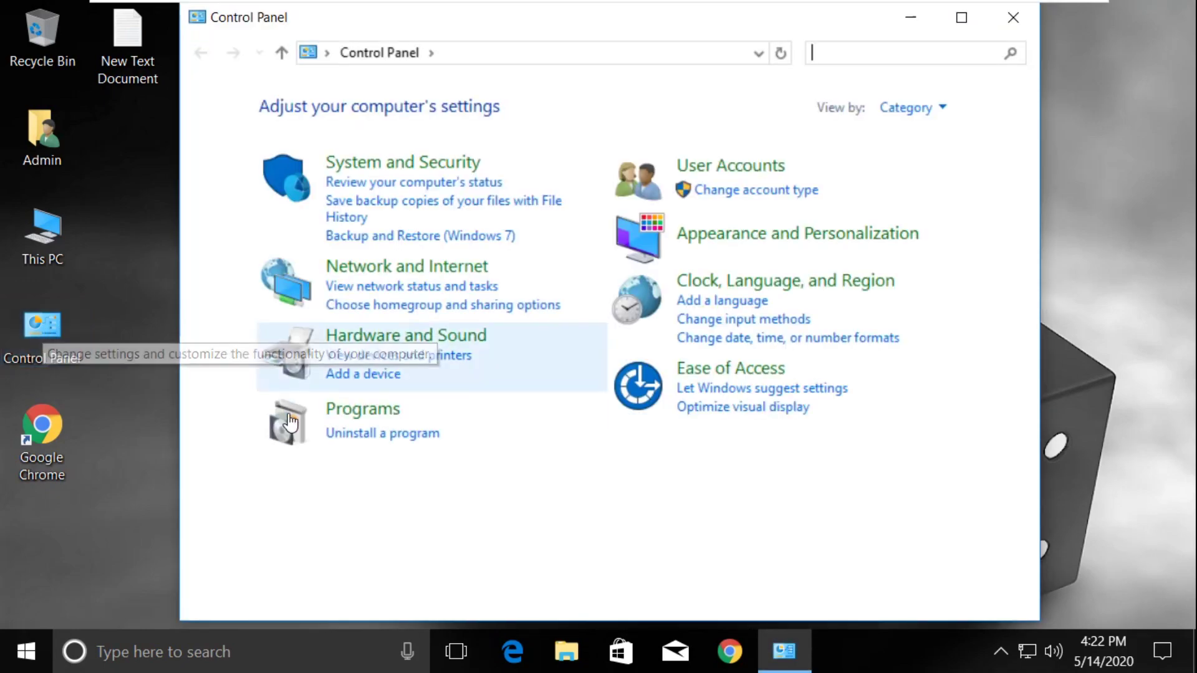
left_click(360, 412)
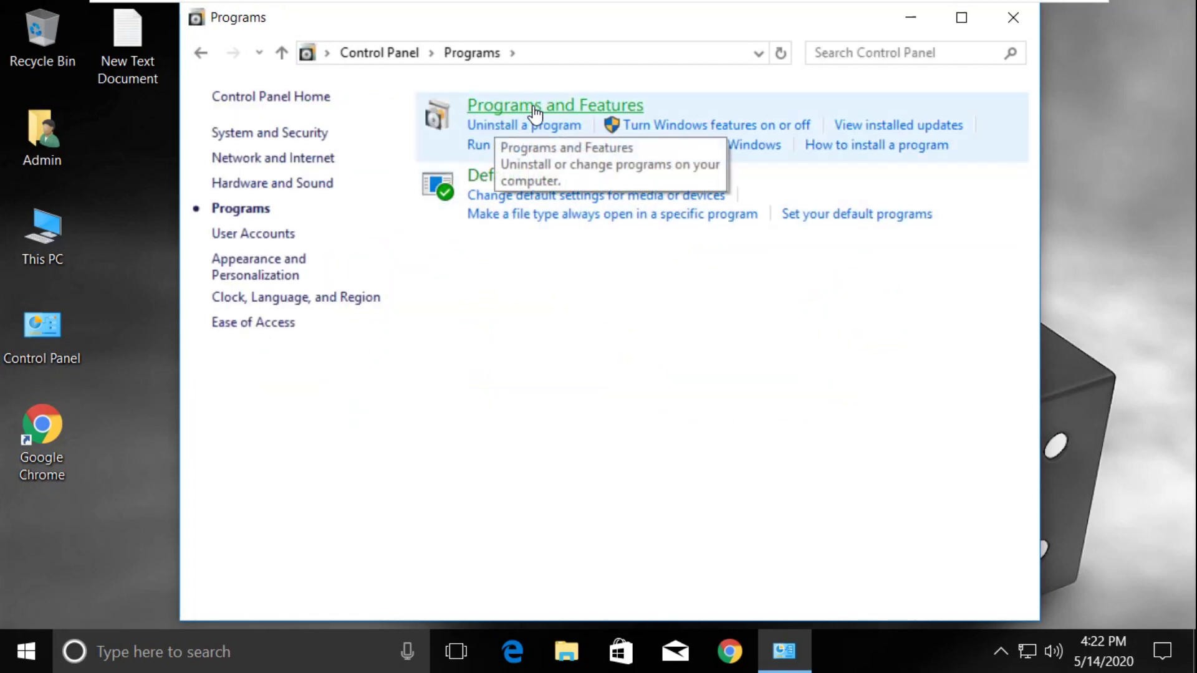
left_click(537, 112)
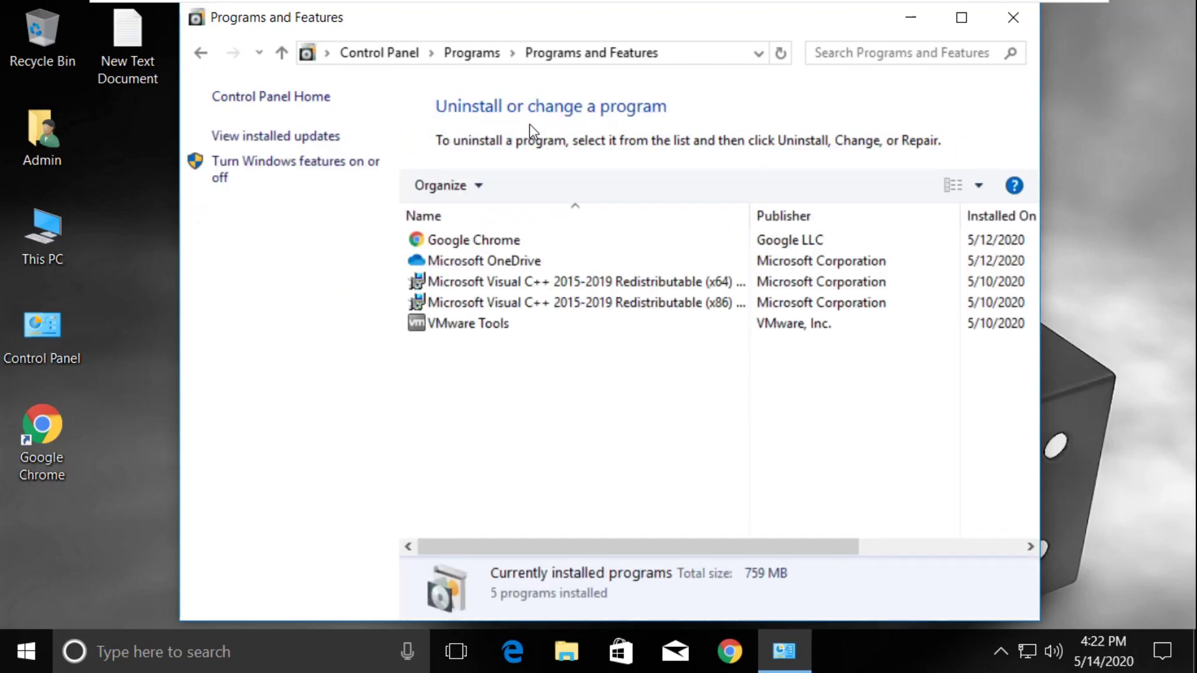
Step: Enable .NET Framework 3.5 with WCF HTTP and Non-HTTP Activation, downloading files from Windows Update
left_click(304, 174)
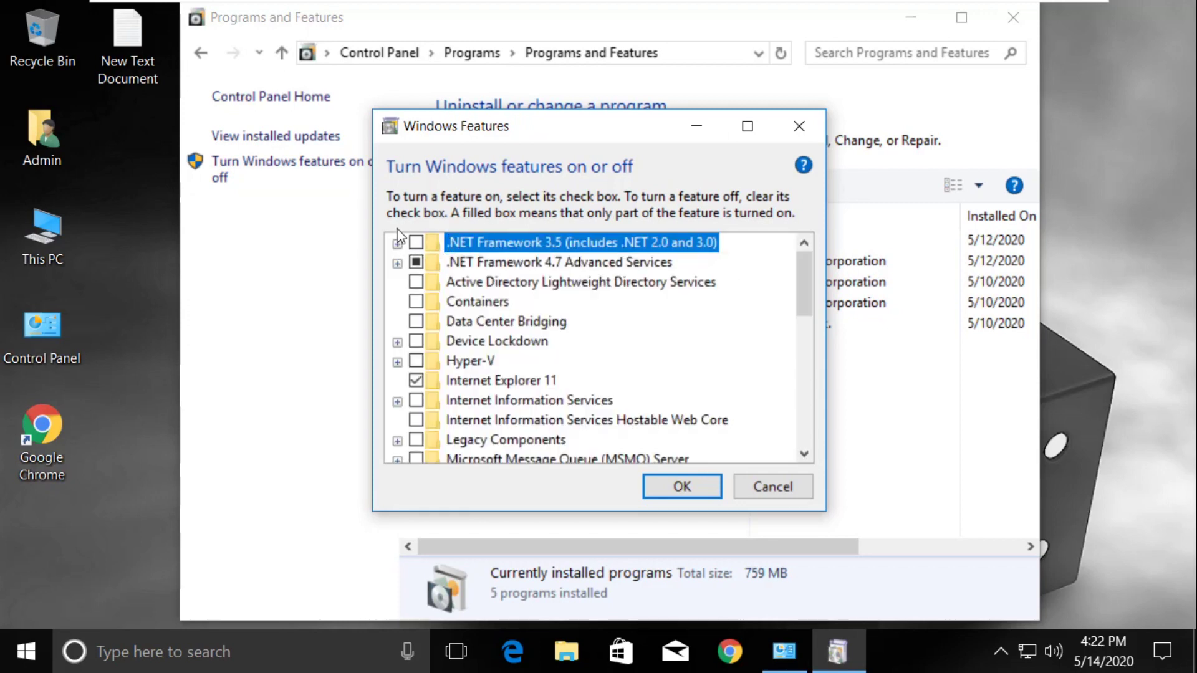
left_click(416, 244)
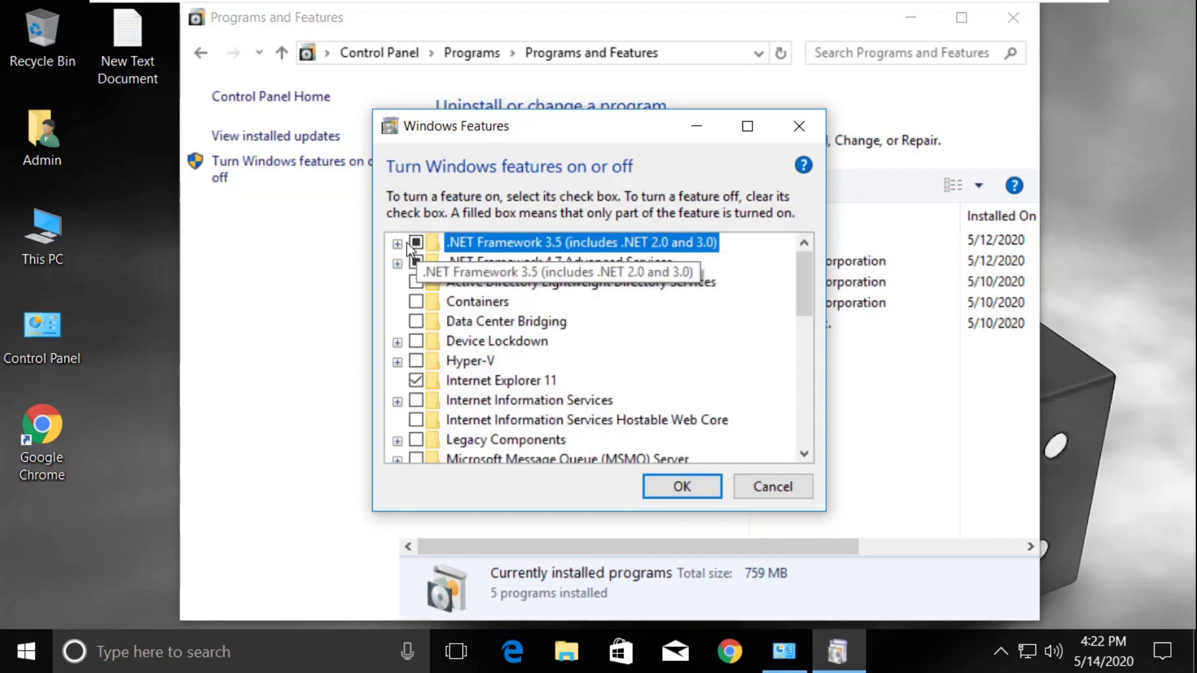
left_click(397, 244)
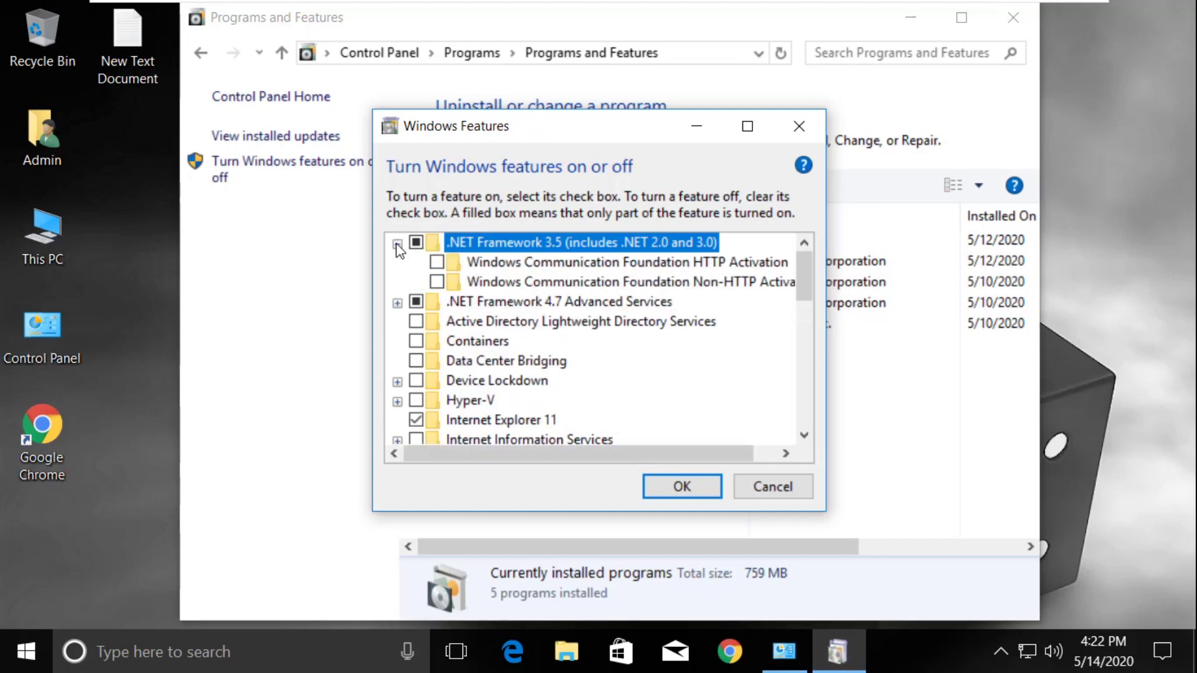
left_click(437, 263)
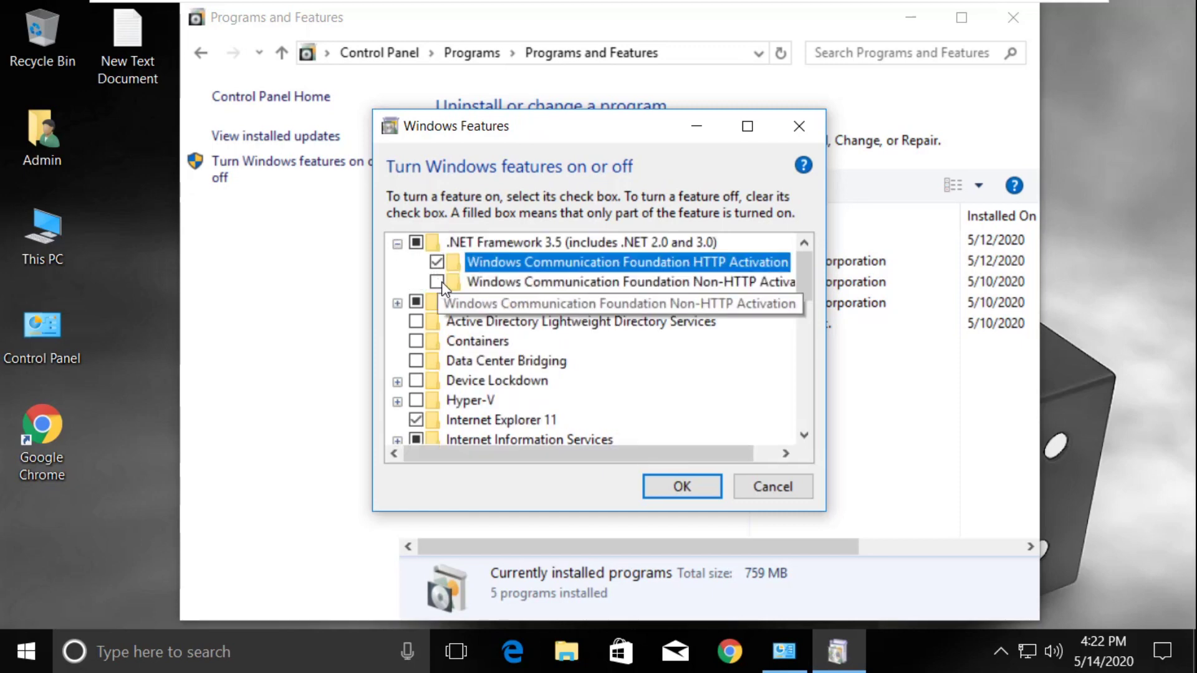
left_click(437, 284)
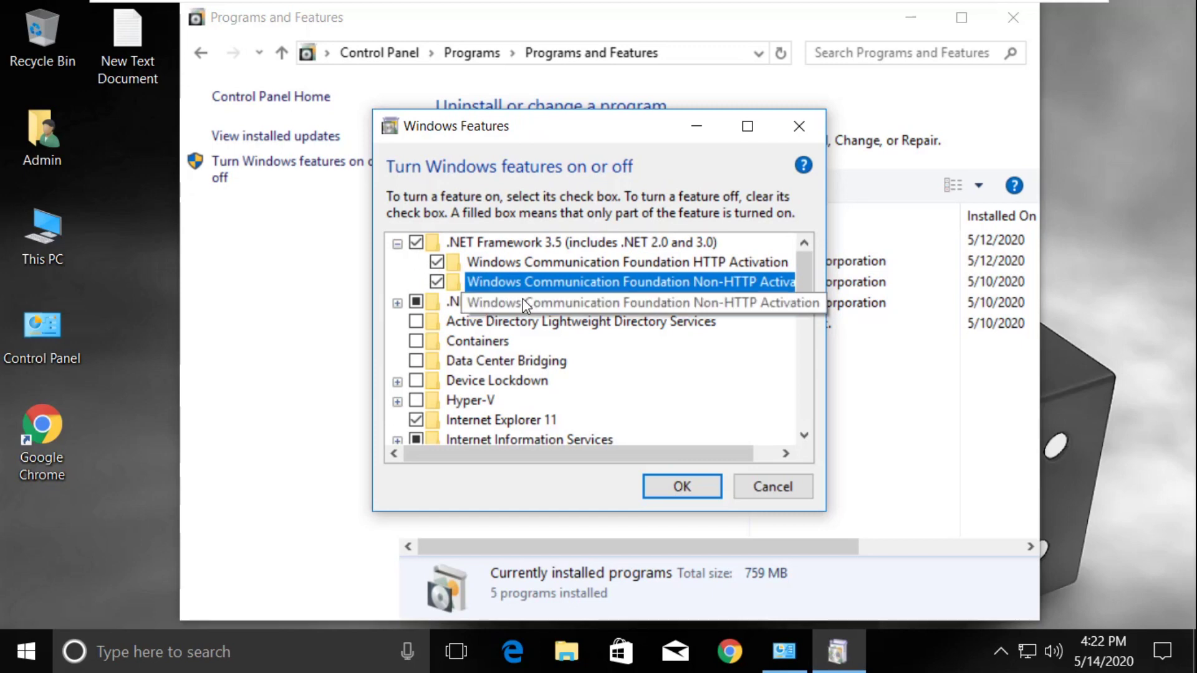
left_click(680, 491)
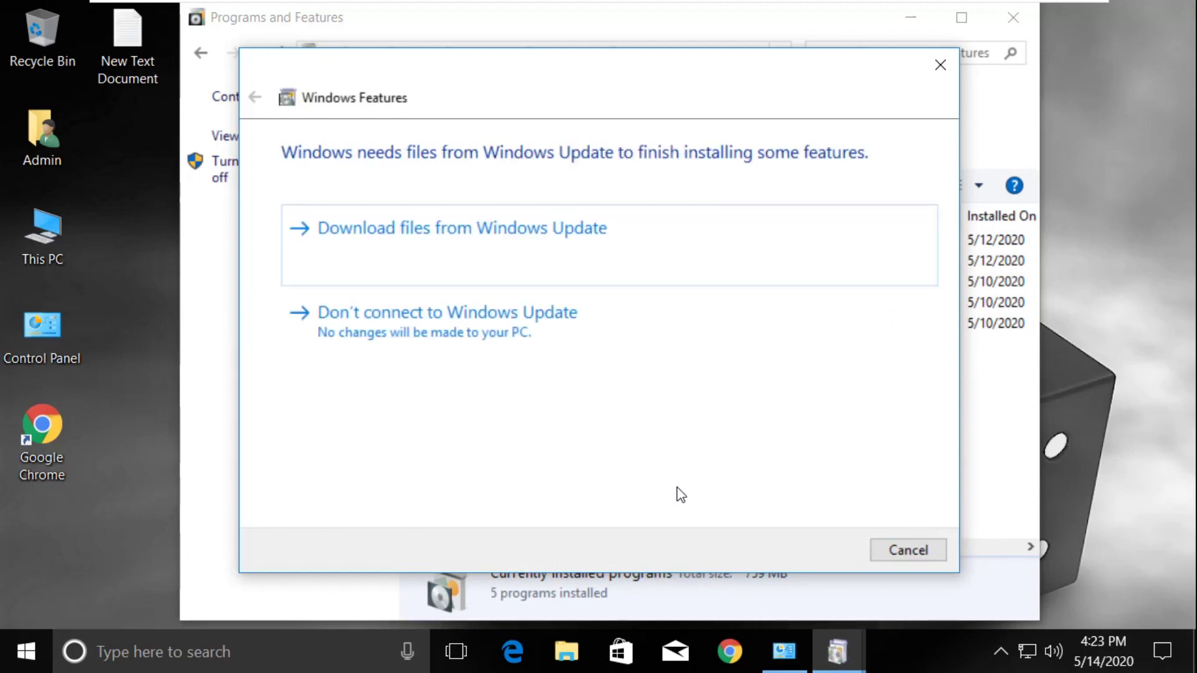
left_click(495, 240)
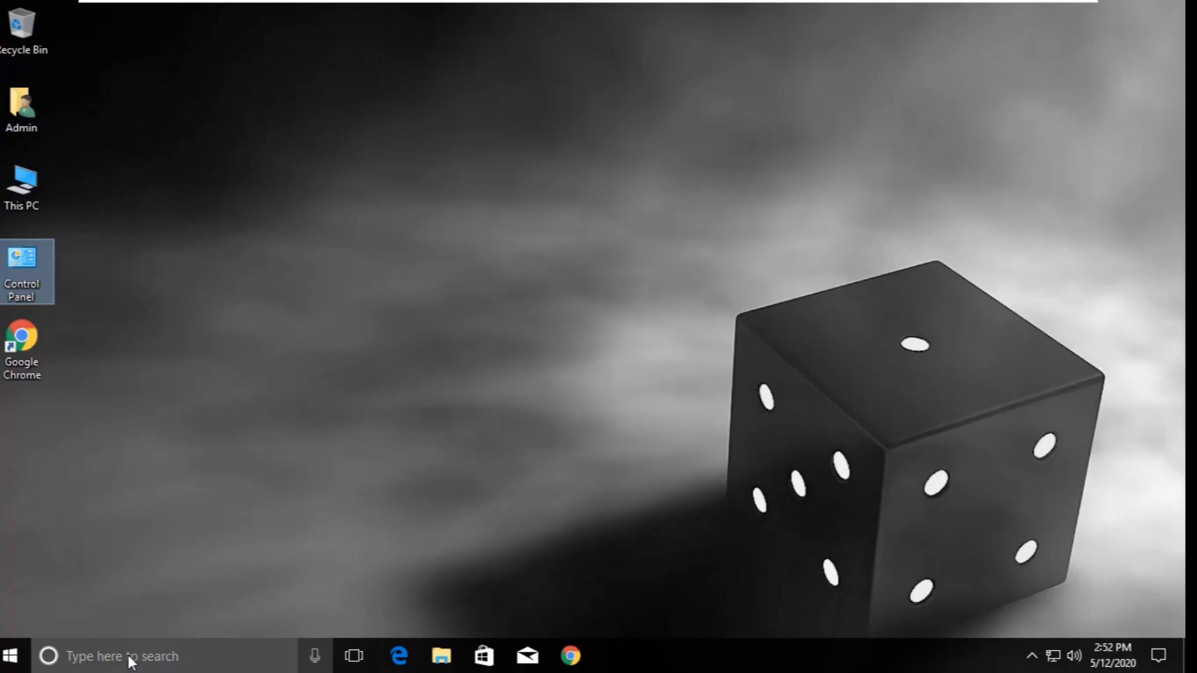
Step: Search for cmd and run Command Prompt as administrator
left_click(130, 659)
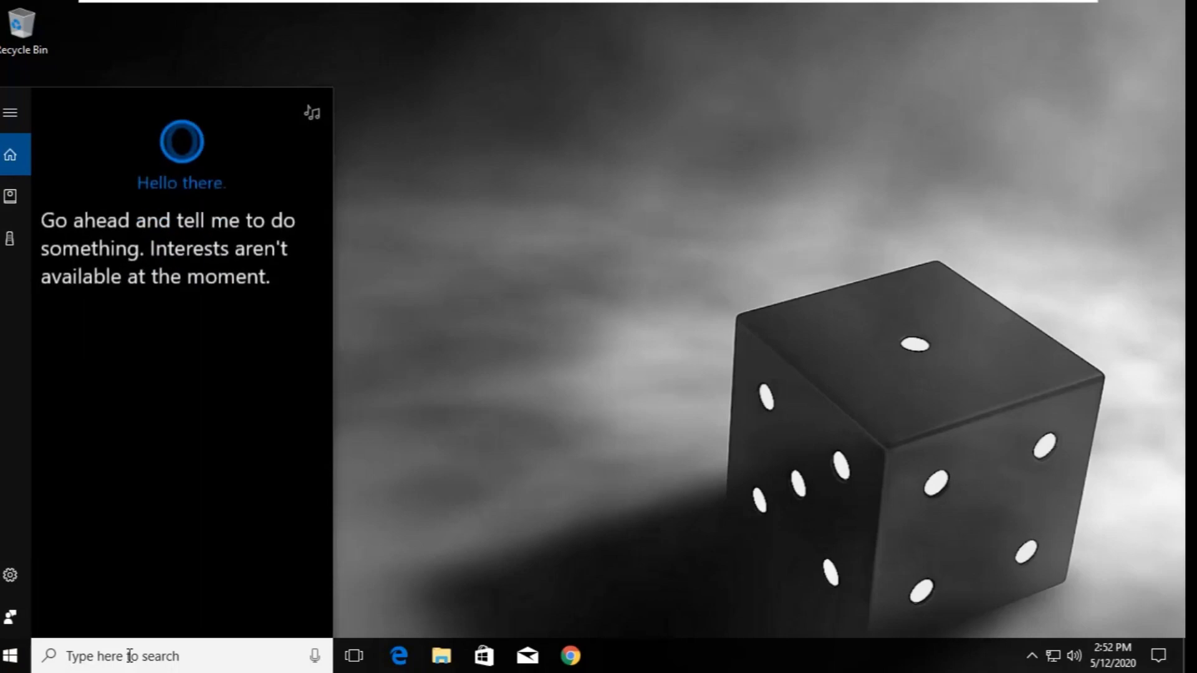
type("d")
type("m")
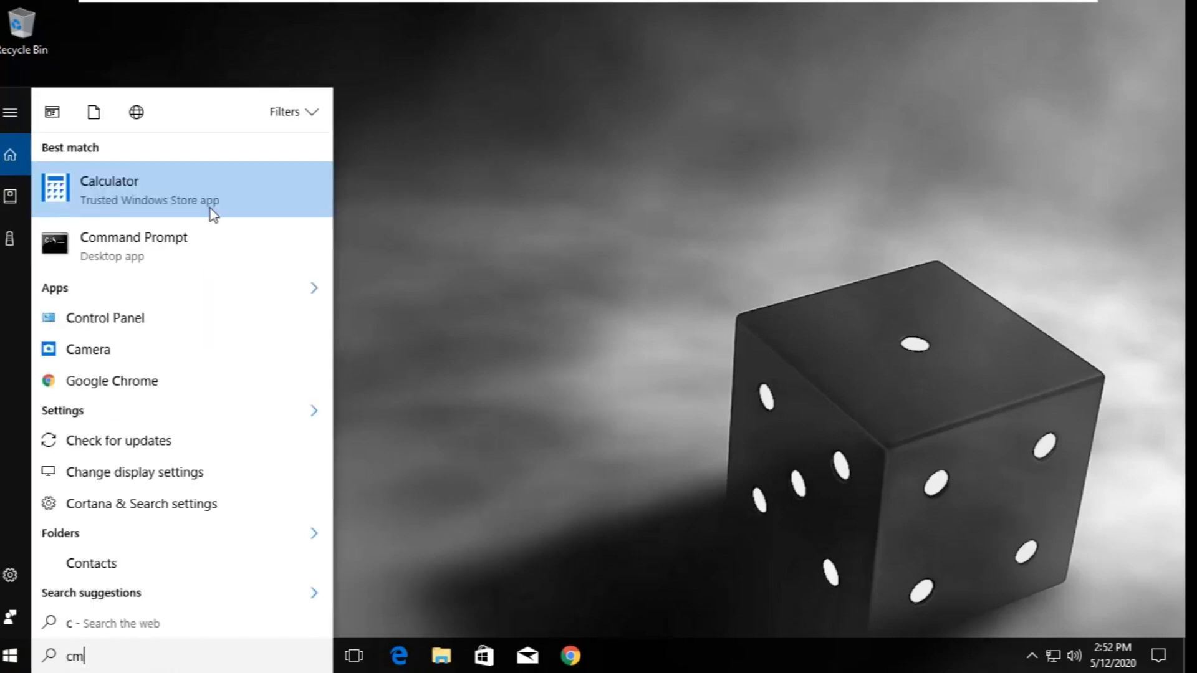
type("d")
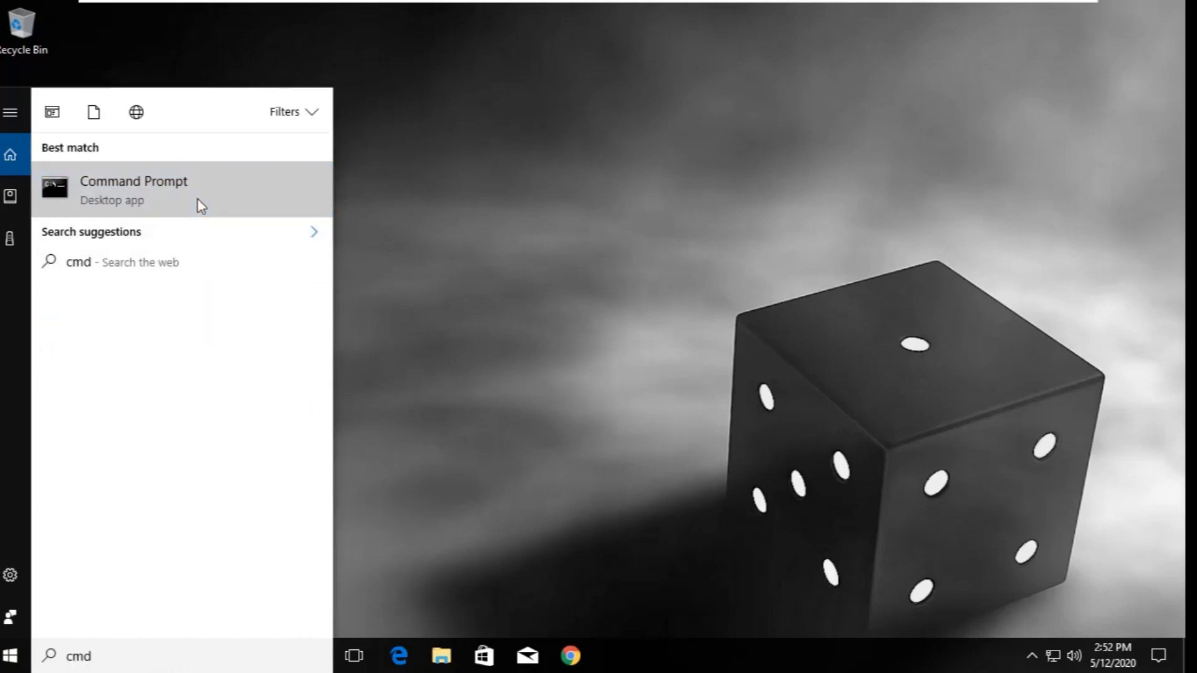
right_click(199, 204)
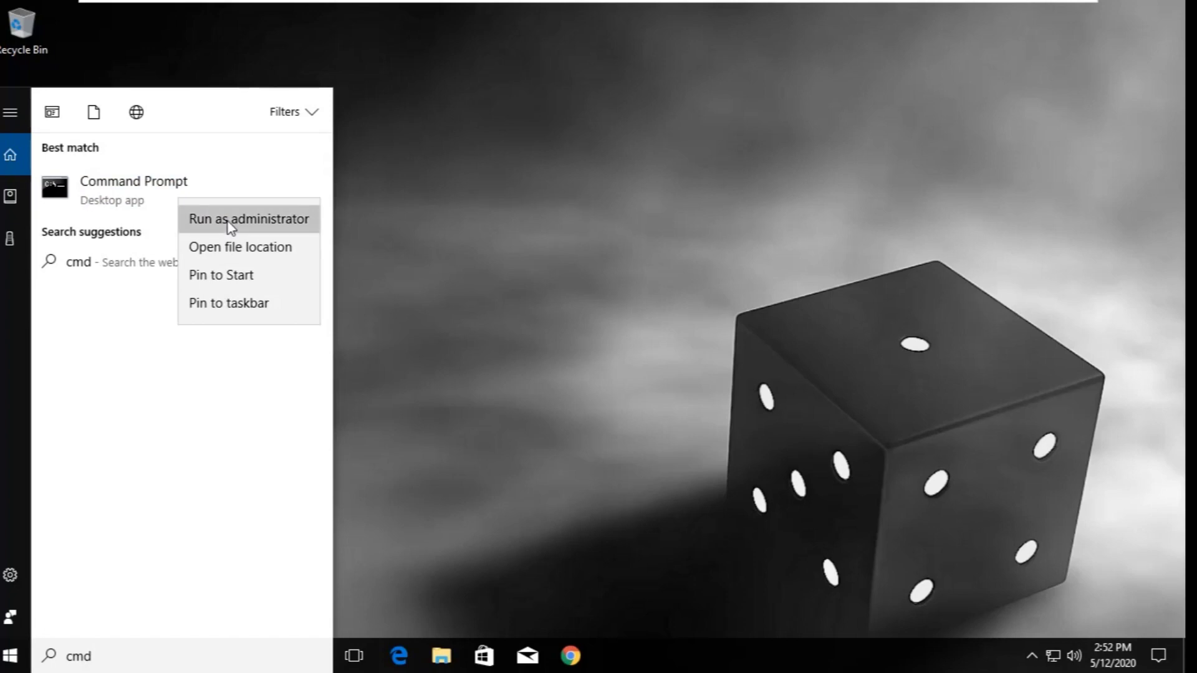
left_click(230, 221)
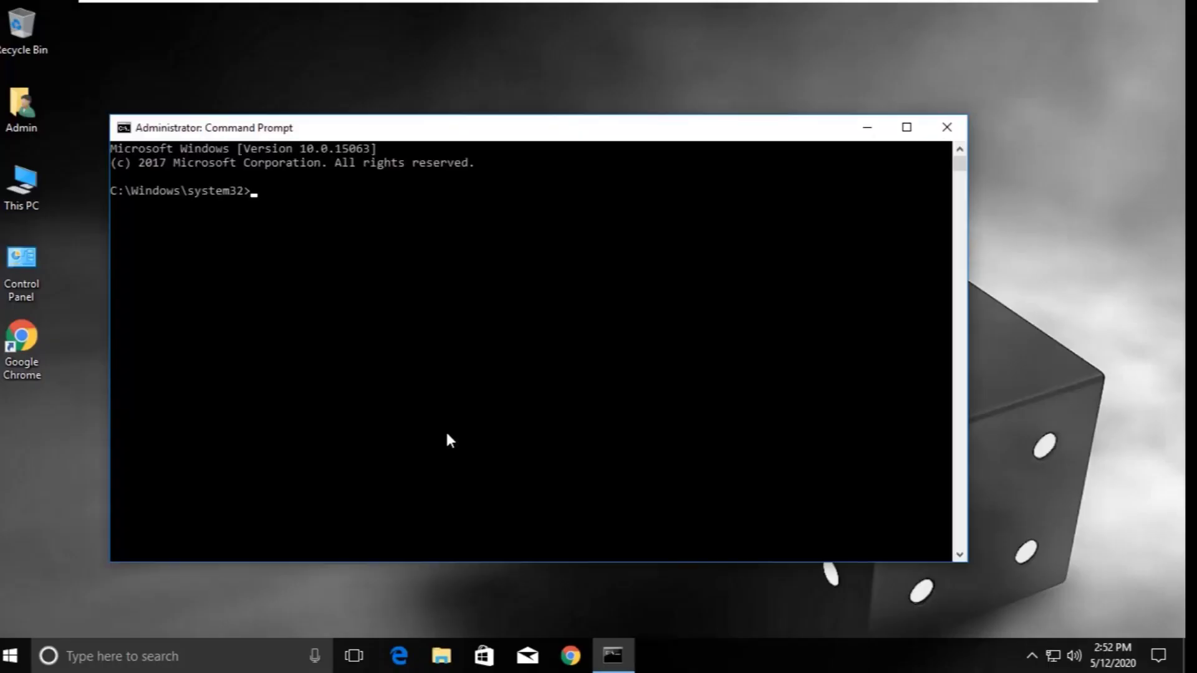
type("prompt")
Step: Run prompt, sfc scanfile and verifyfile on c:\windows\system32\ieframe.dll, then assoc
key("Return")
type("sf")
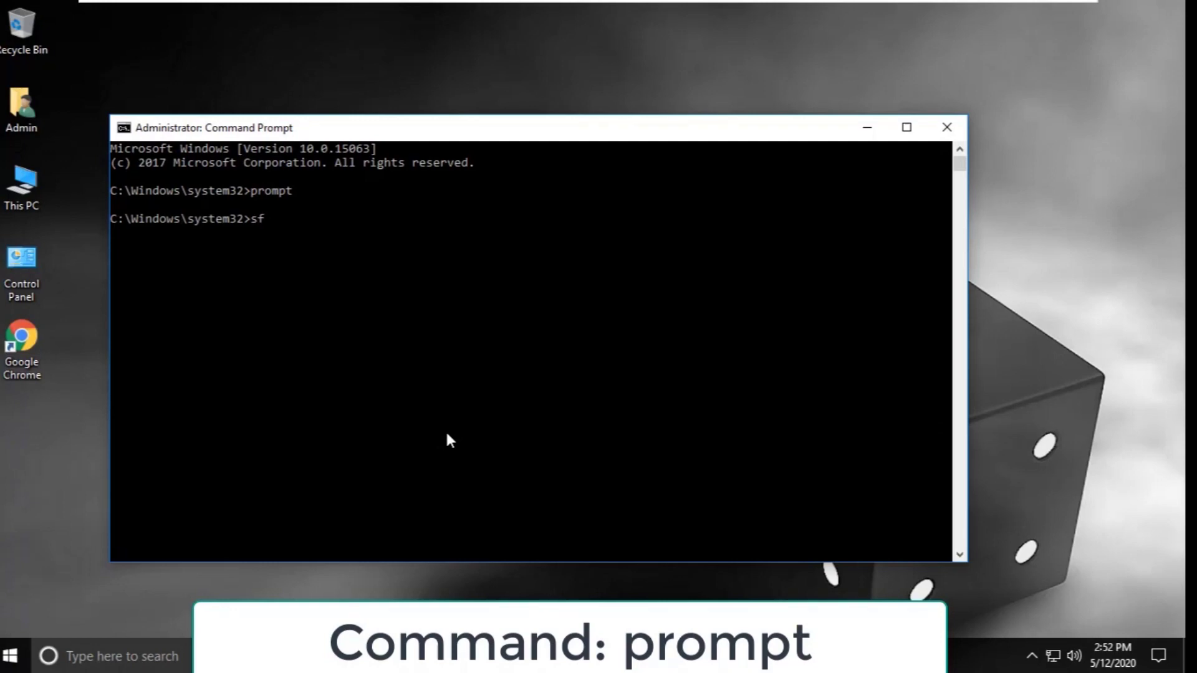
type("c/scanfil")
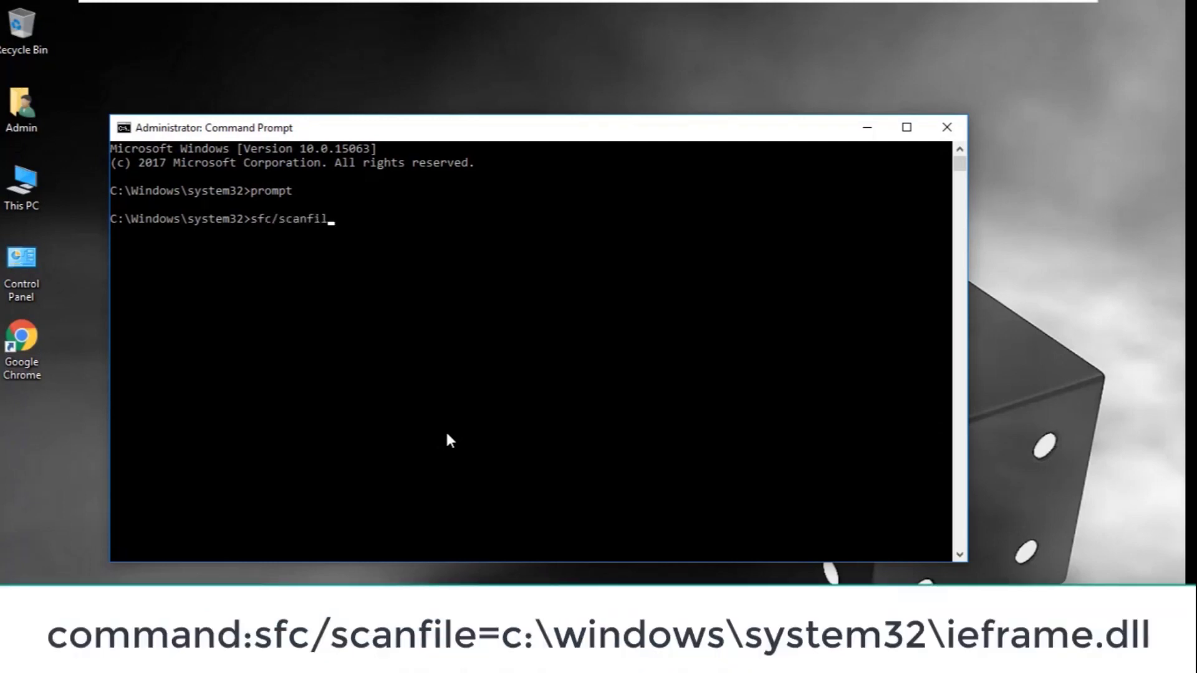
type("e=c:\\window")
type("s\\system")
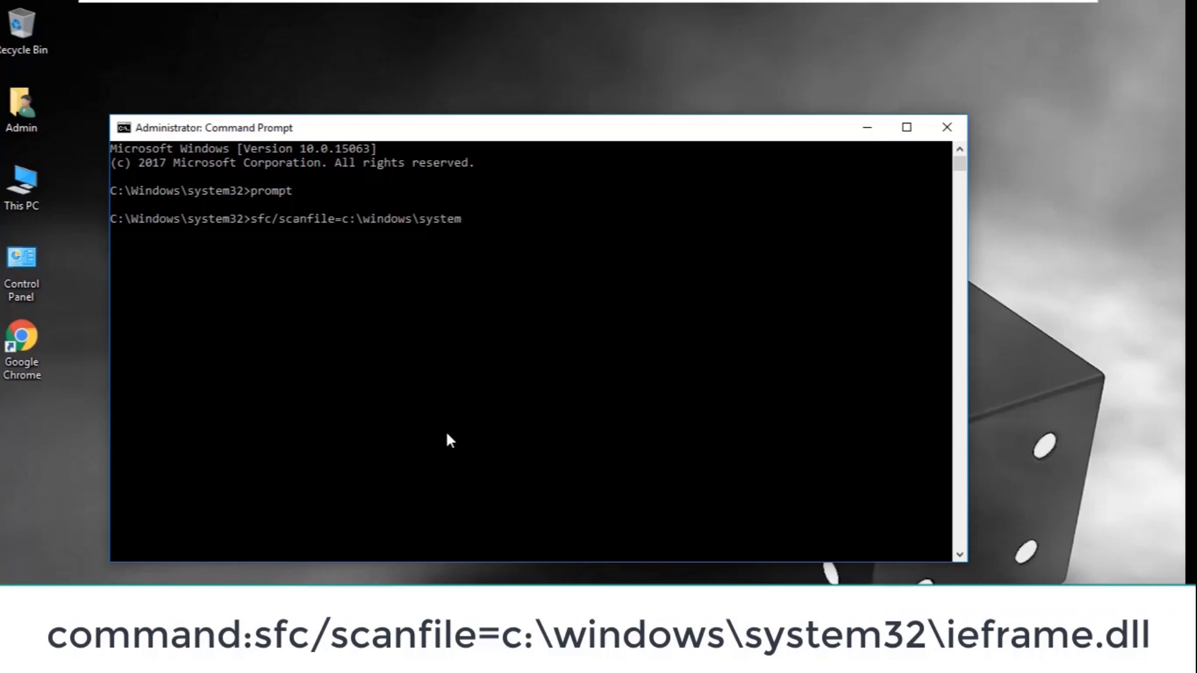
type("32\\iefra")
type("me.dll")
key("Return")
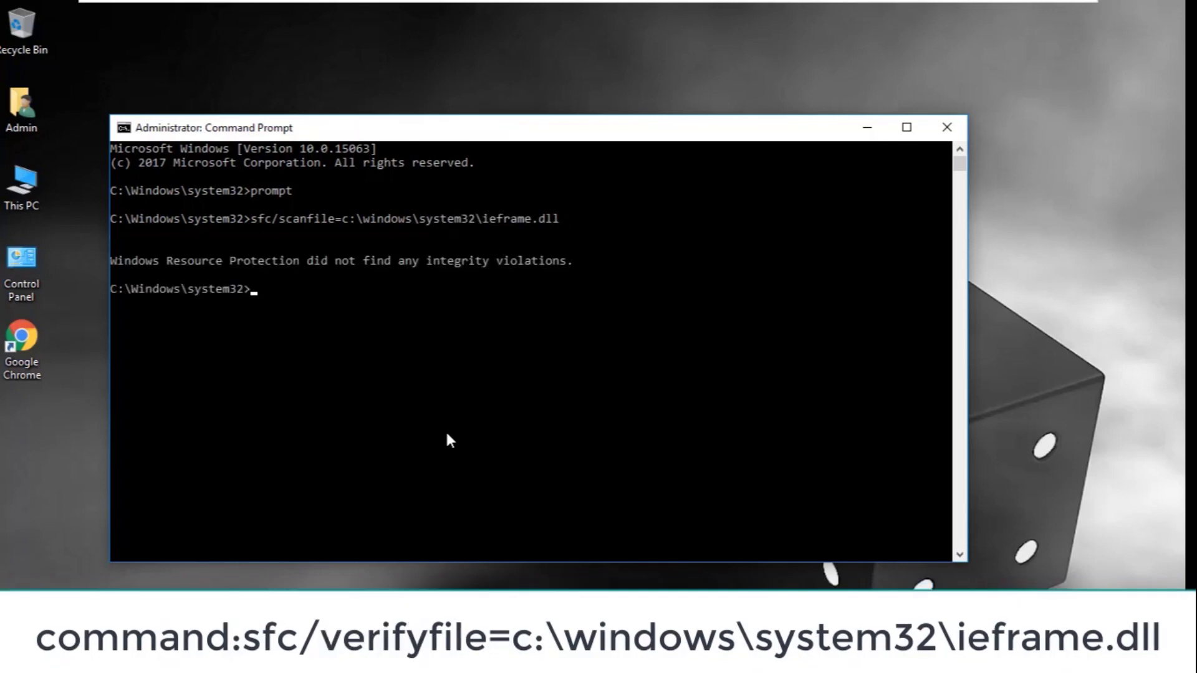
type("sfc/v")
type("erifyfile")
type("=c:\\win")
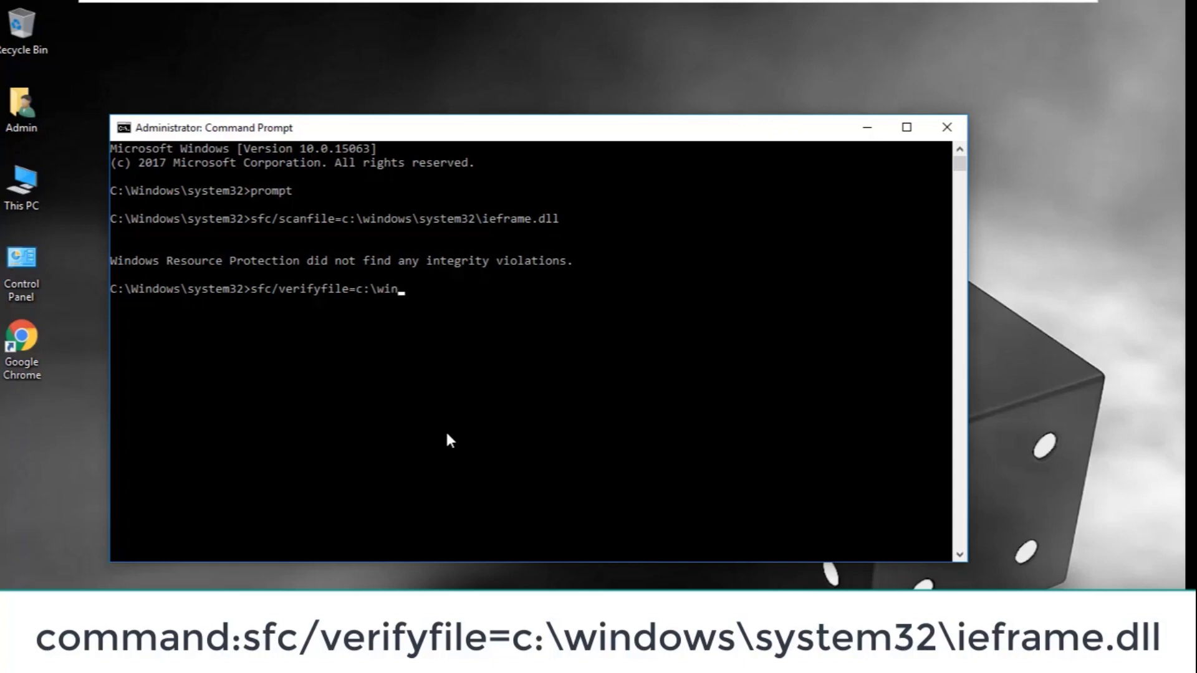
type("dows\\system32")
type("\\ieframe.dll")
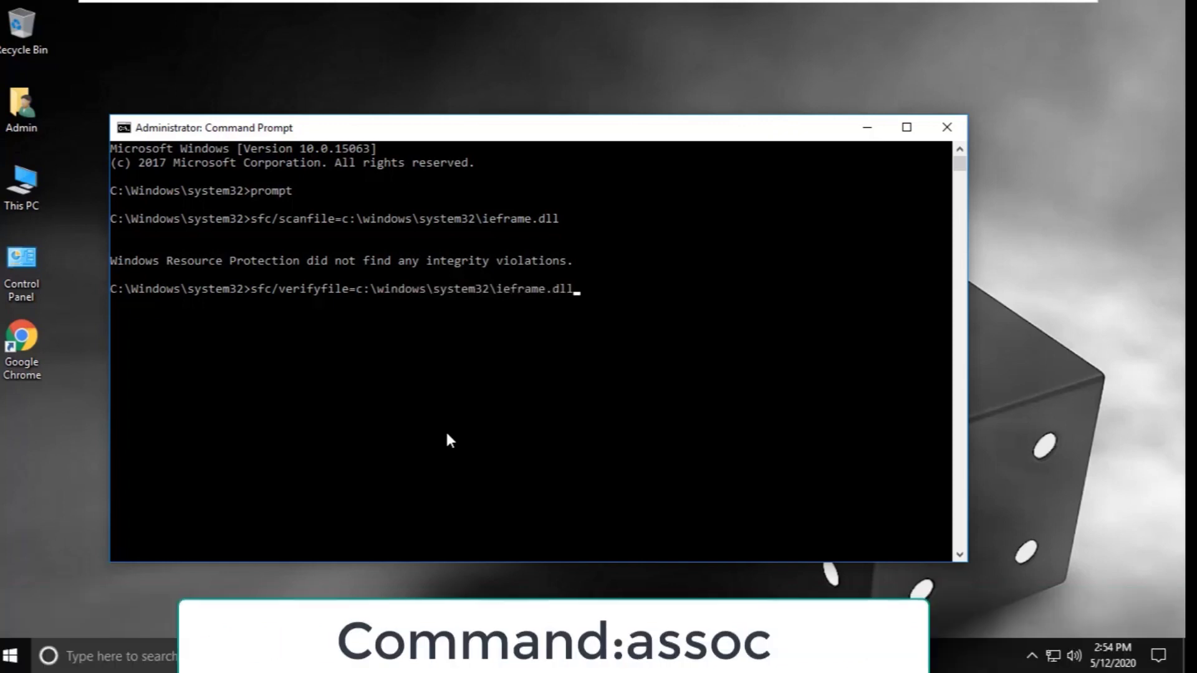
key("Return")
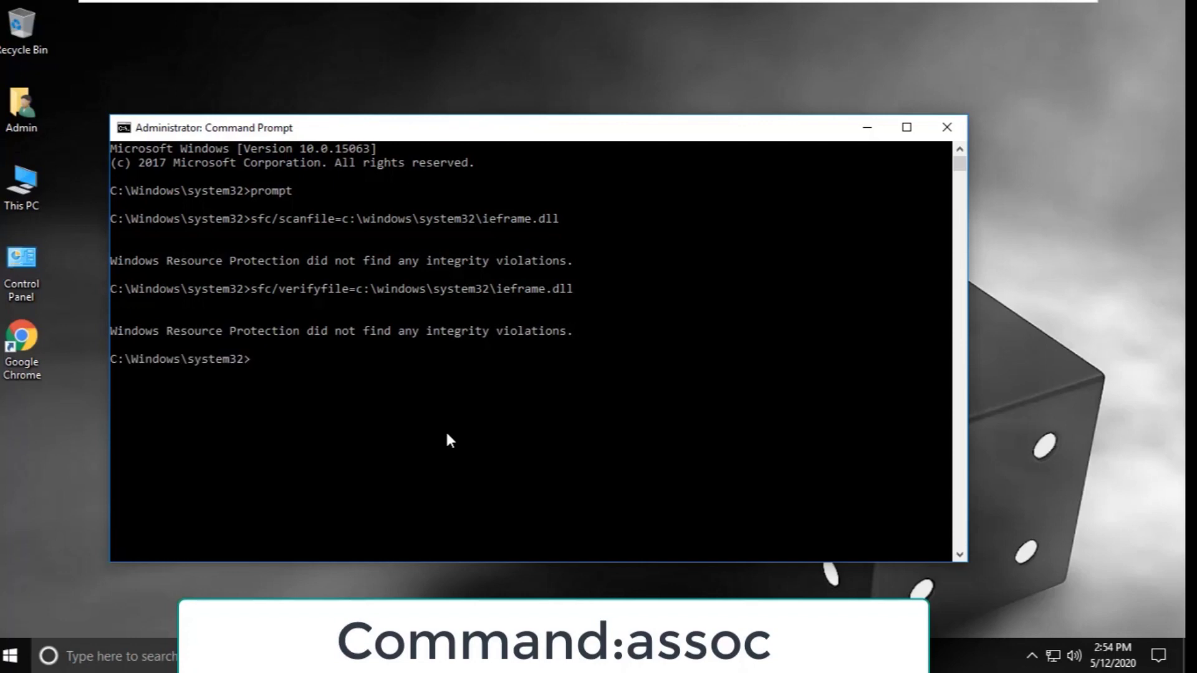
type("assoc")
key("Return")
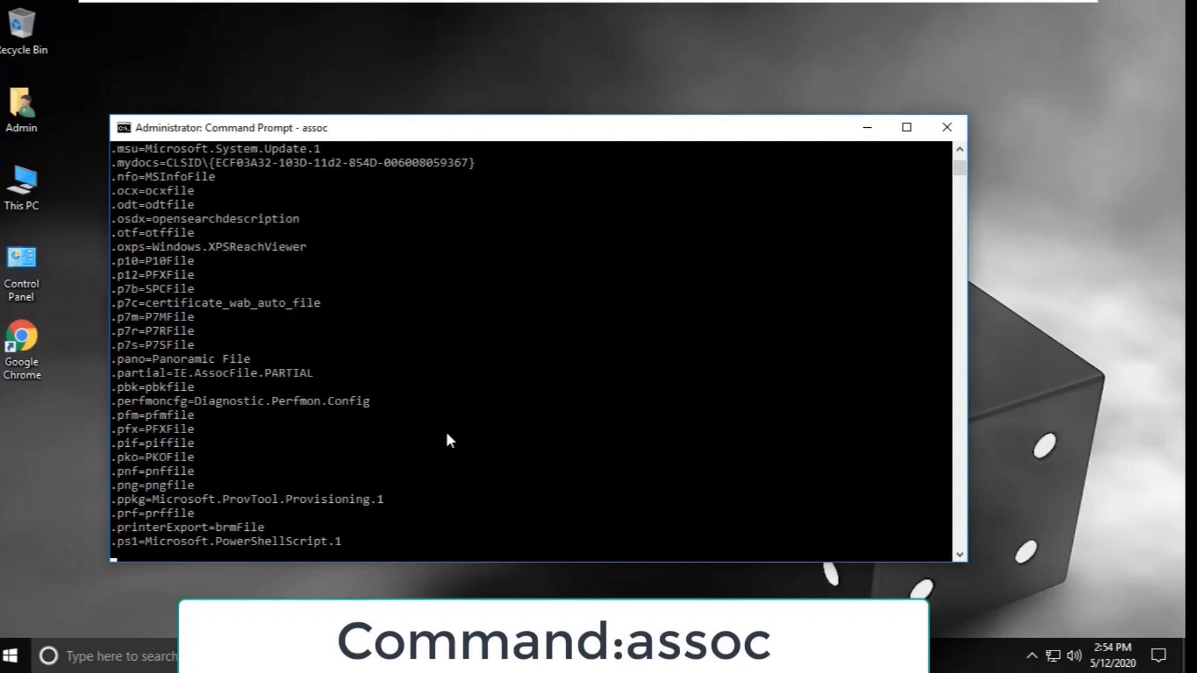